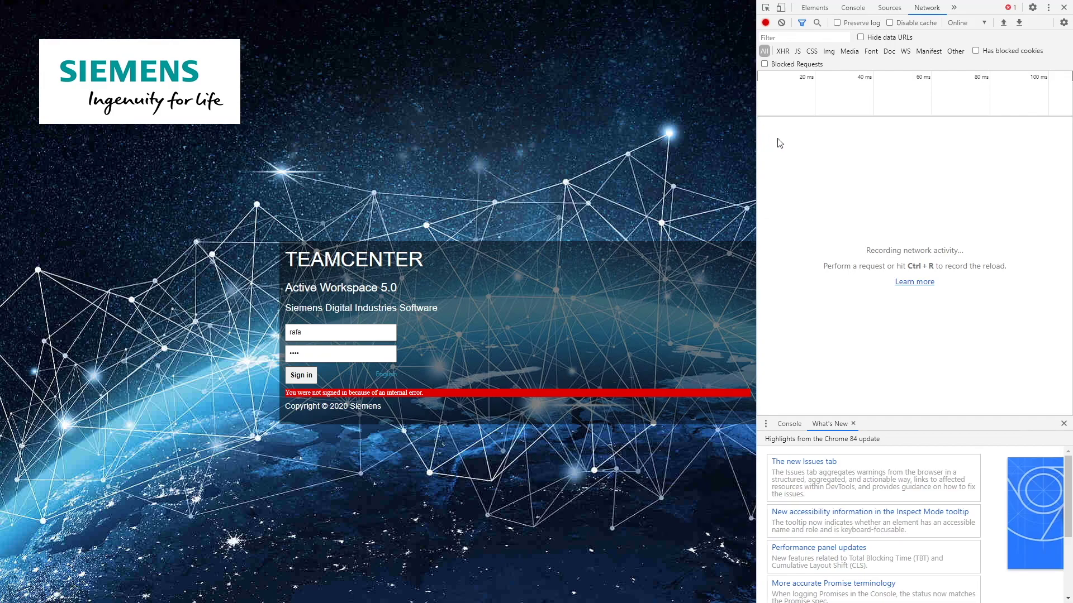
Widen the DevTools panel and resubmit the sign-in to capture its network traffic.
{"action": "left_click_drag", "start_coordinate": [756, 136], "coordinate": [557, 128]}
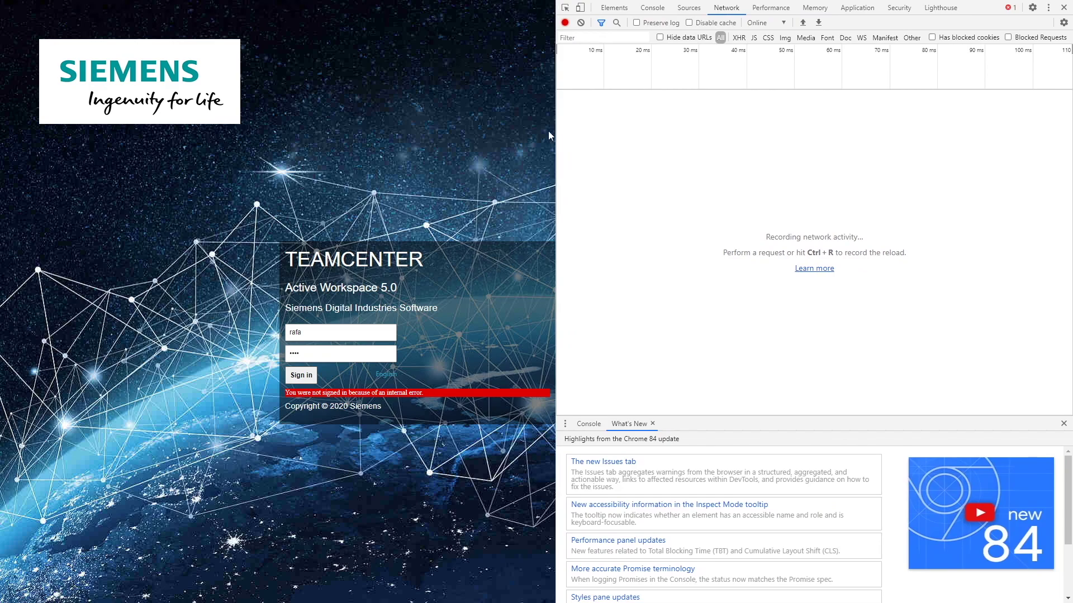
{"action": "left_click", "coordinate": [340, 354]}
{"action": "left_click", "coordinate": [302, 377]}
Inspect the second login request's response messages, revealing error 1001: no Server Managers online.
{"action": "left_click", "coordinate": [302, 378]}
{"action": "left_click", "coordinate": [576, 123]}
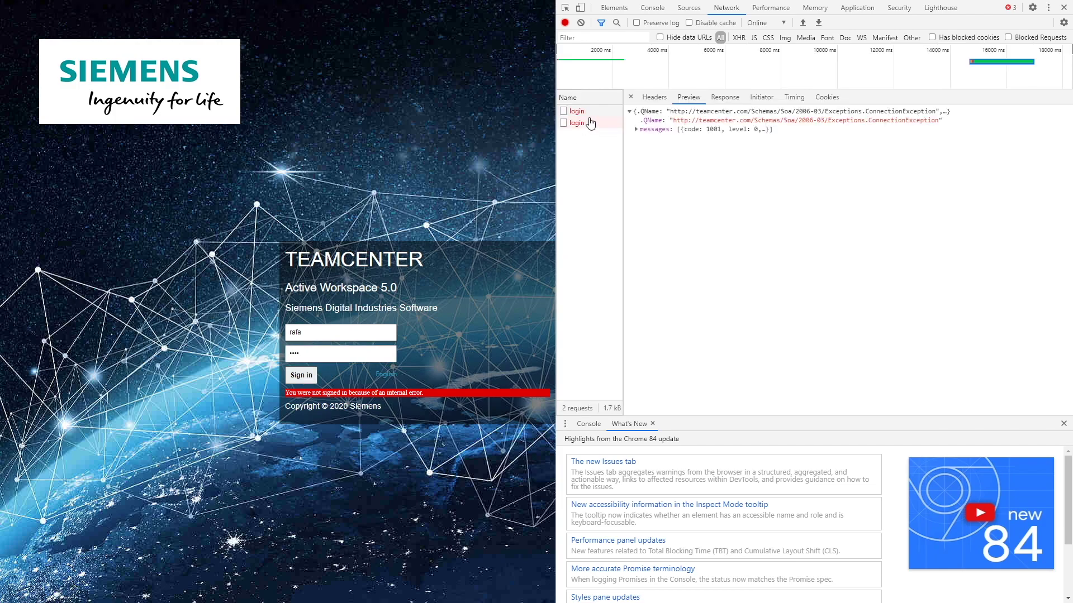
{"action": "left_click", "coordinate": [635, 129]}
{"action": "left_click", "coordinate": [643, 138]}
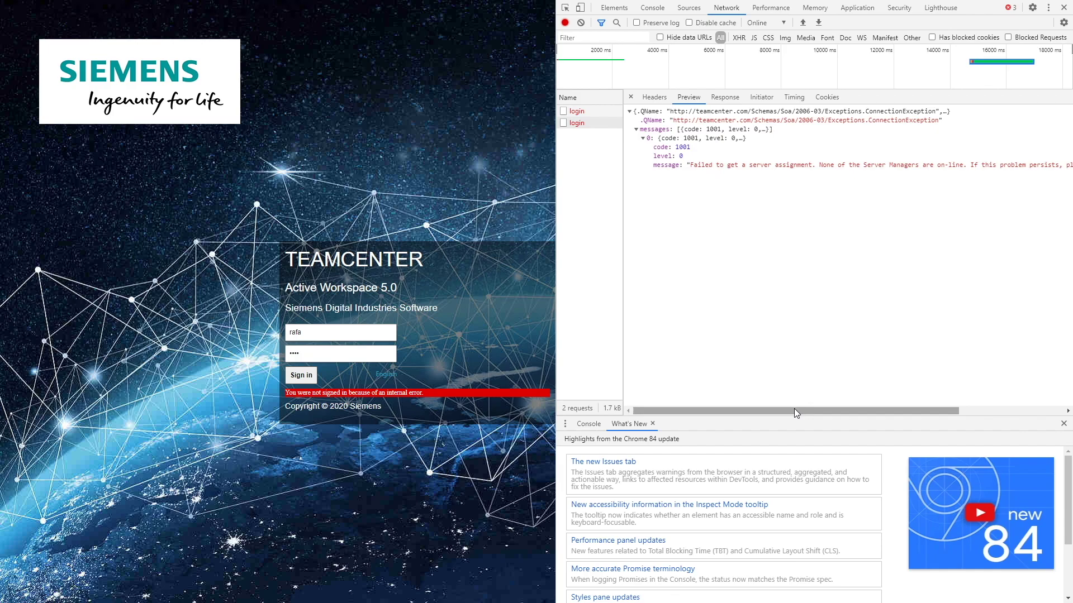
{"action": "left_click_drag", "start_coordinate": [795, 412], "coordinate": [721, 402]}
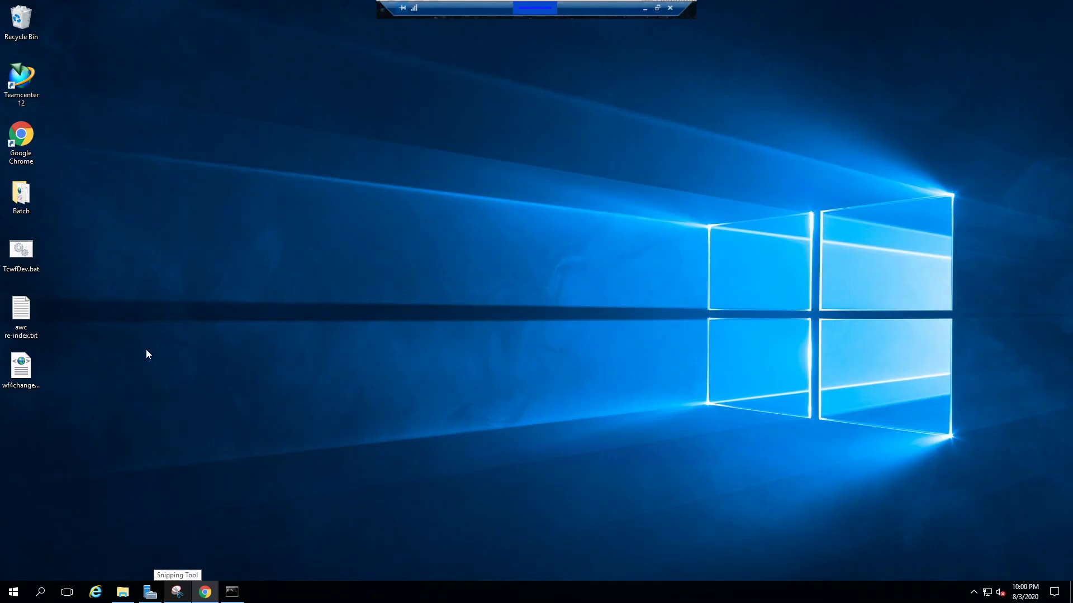
Launch the Windows Services console from the Start search.
{"action": "left_click", "coordinate": [19, 595]}
{"action": "type", "text": "s"}
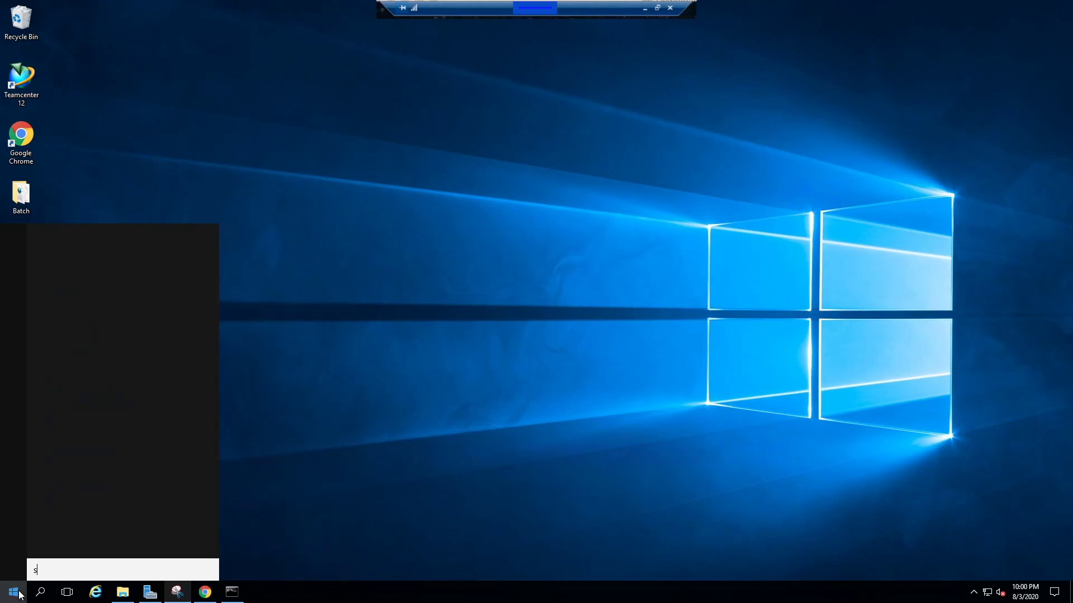
{"action": "type", "text": "ervice"}
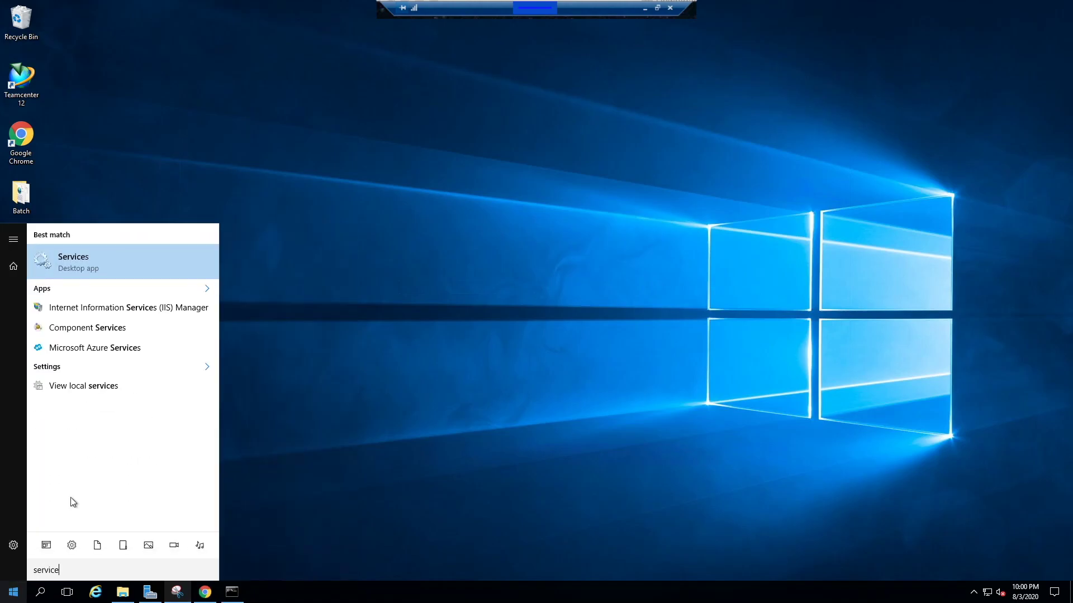
{"action": "left_click", "coordinate": [113, 261]}
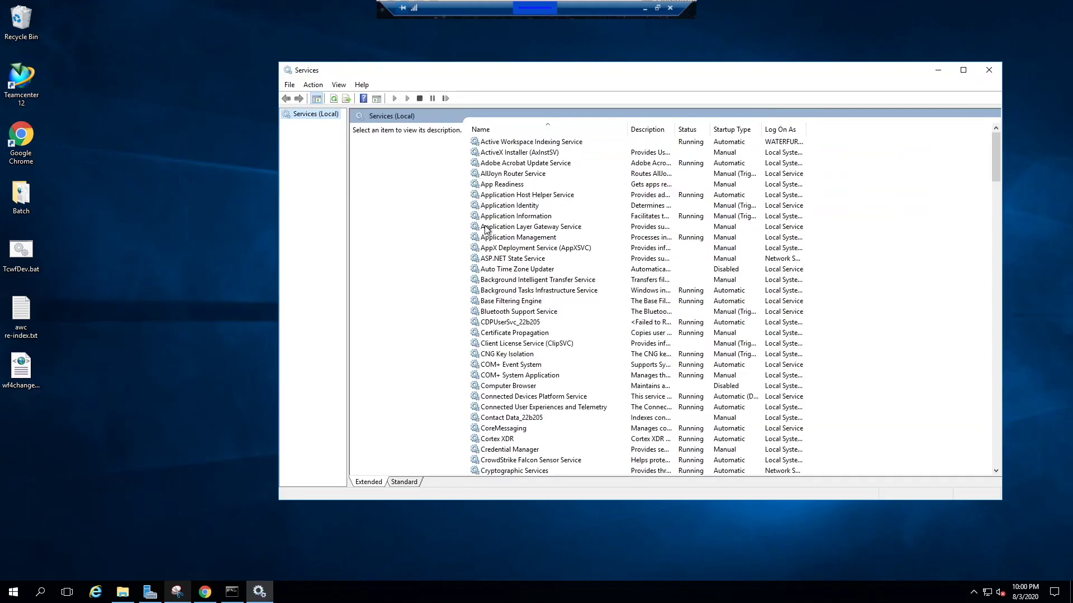
Start the stopped Teamcenter Server Manager TCWFDEV_TcPoolA service.
{"action": "left_click", "coordinate": [520, 217]}
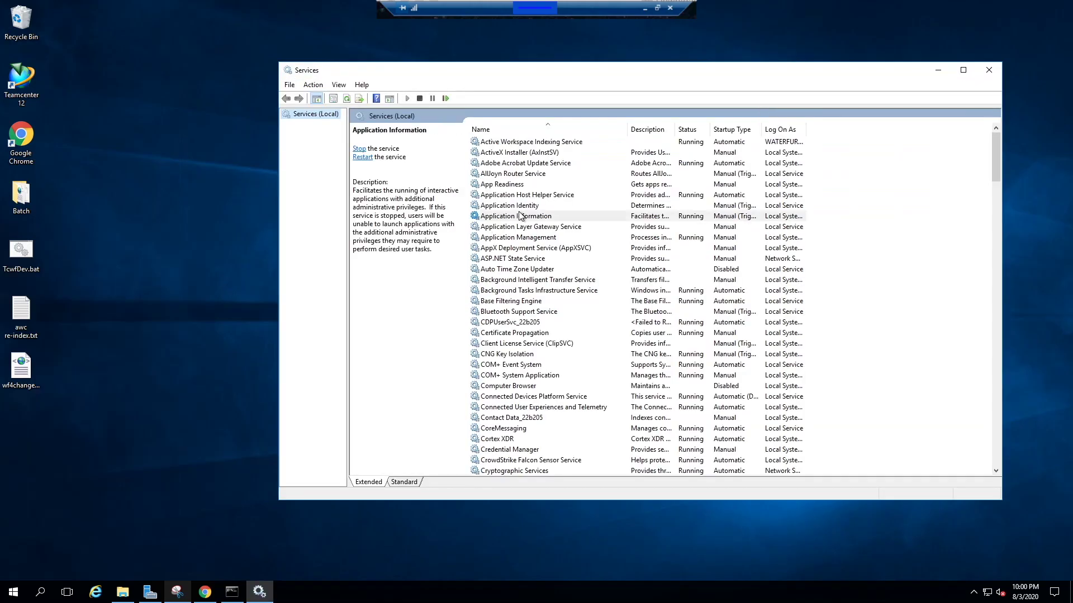
{"action": "type", "text": "te"}
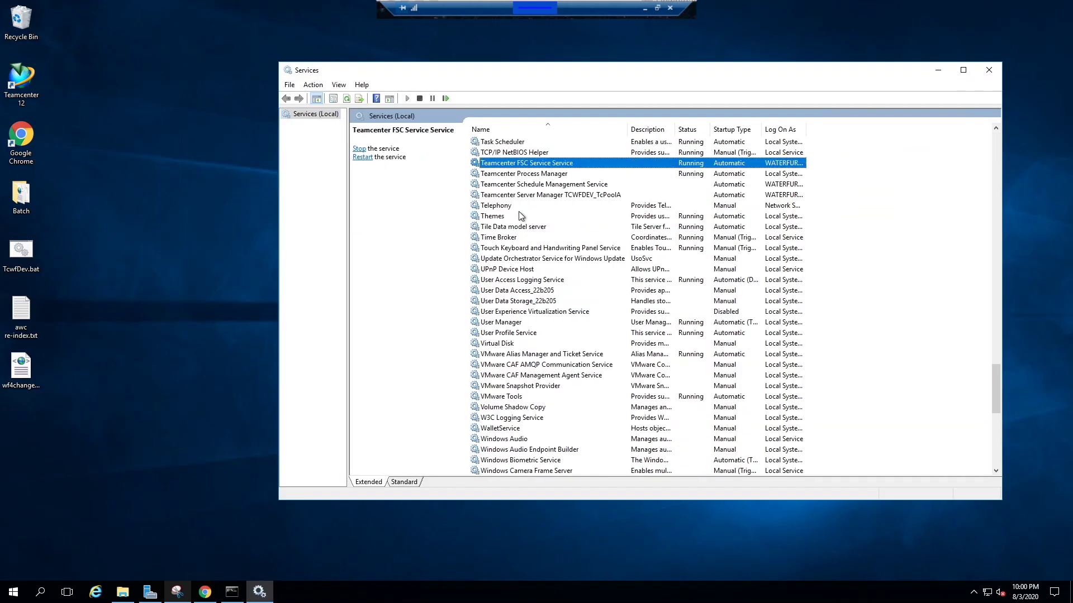
{"action": "left_click", "coordinate": [537, 197]}
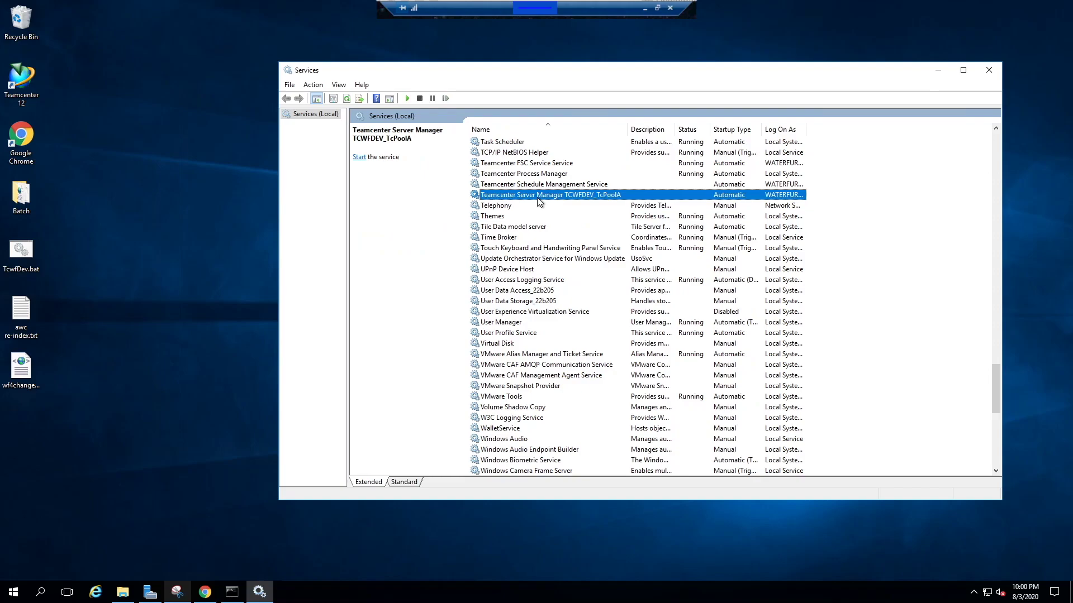
{"action": "right_click", "coordinate": [587, 202]}
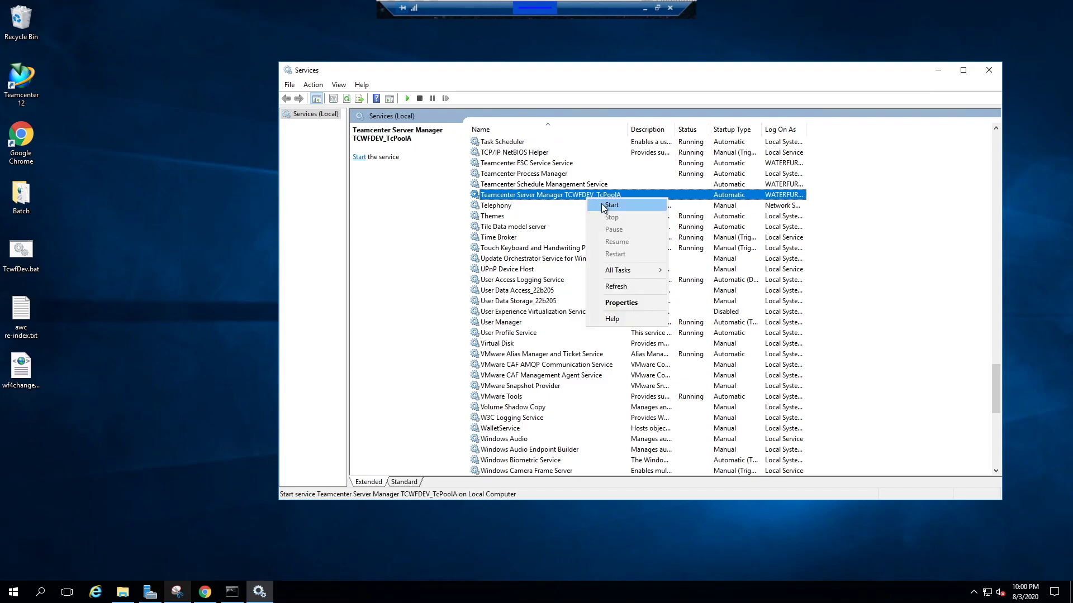
{"action": "left_click", "coordinate": [611, 205]}
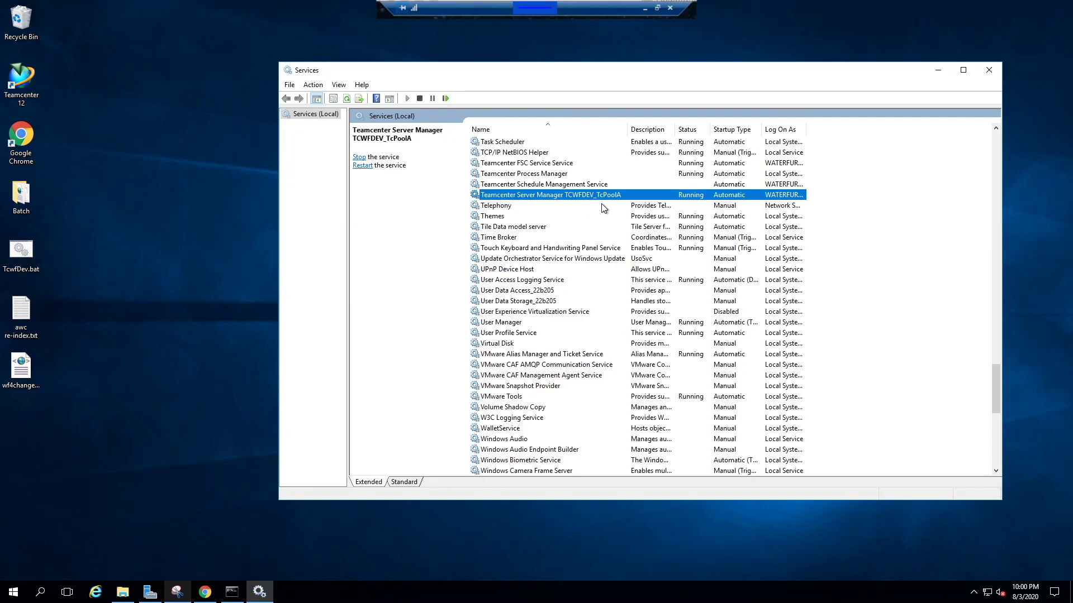
Retry the Active Workspace sign-in with the user name and password, which still fails with an internal error.
{"action": "left_click", "coordinate": [207, 597]}
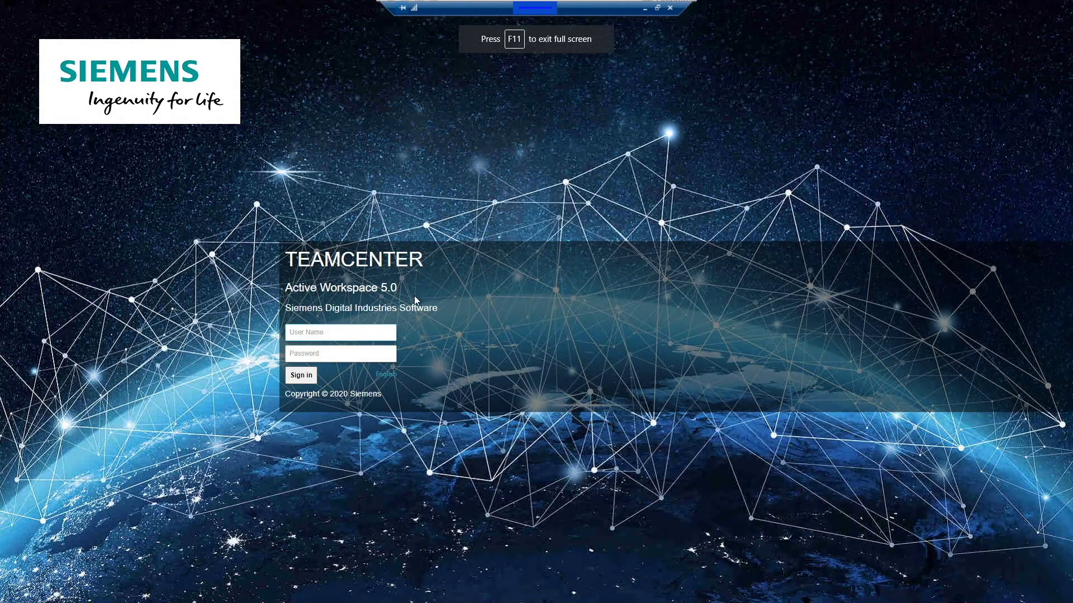
{"action": "left_click", "coordinate": [361, 335]}
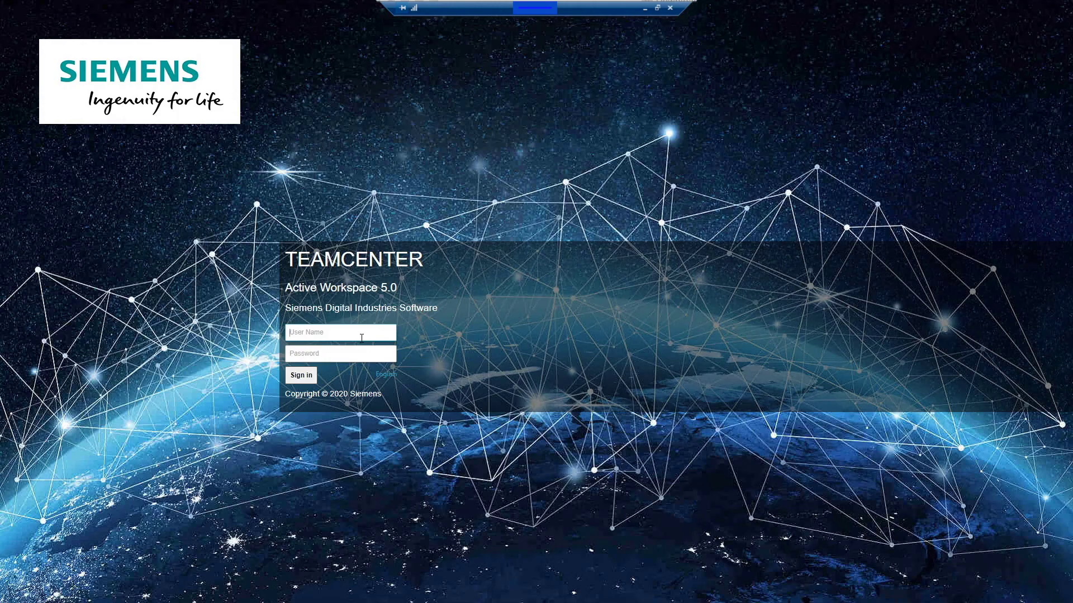
{"action": "type", "text": "rafa"}
{"action": "key", "text": "Tab"}
{"action": "type", "text": "••••"}
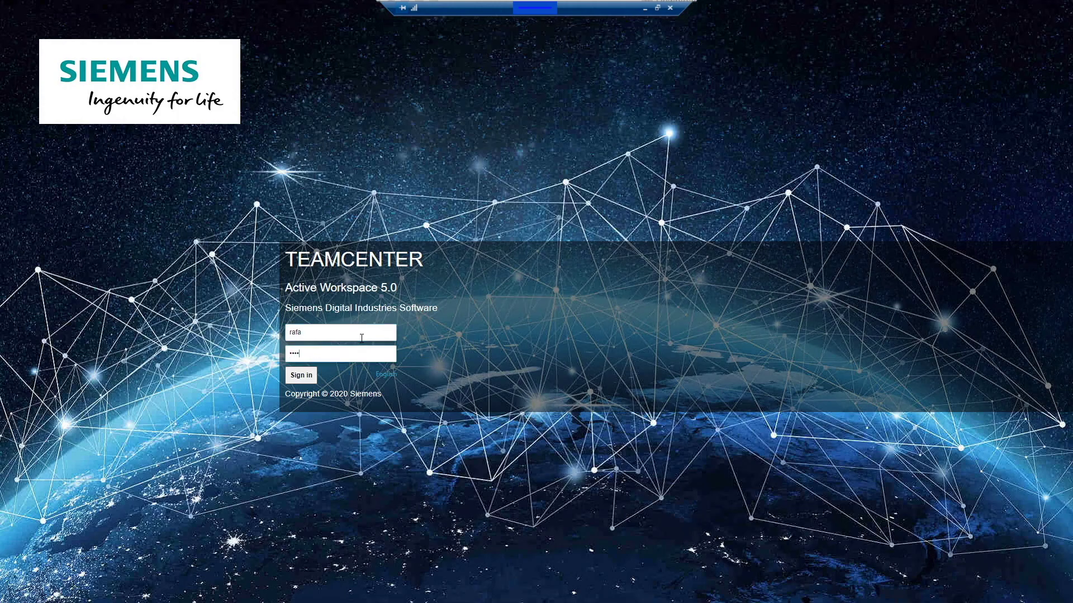
{"action": "key", "text": "Return"}
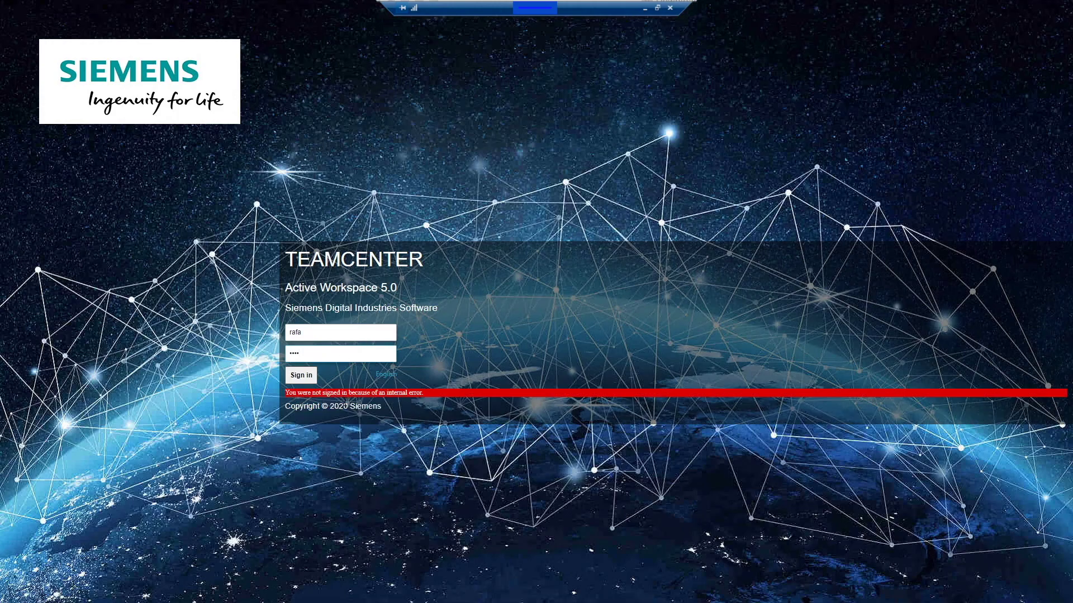
{"action": "key", "text": "Return"}
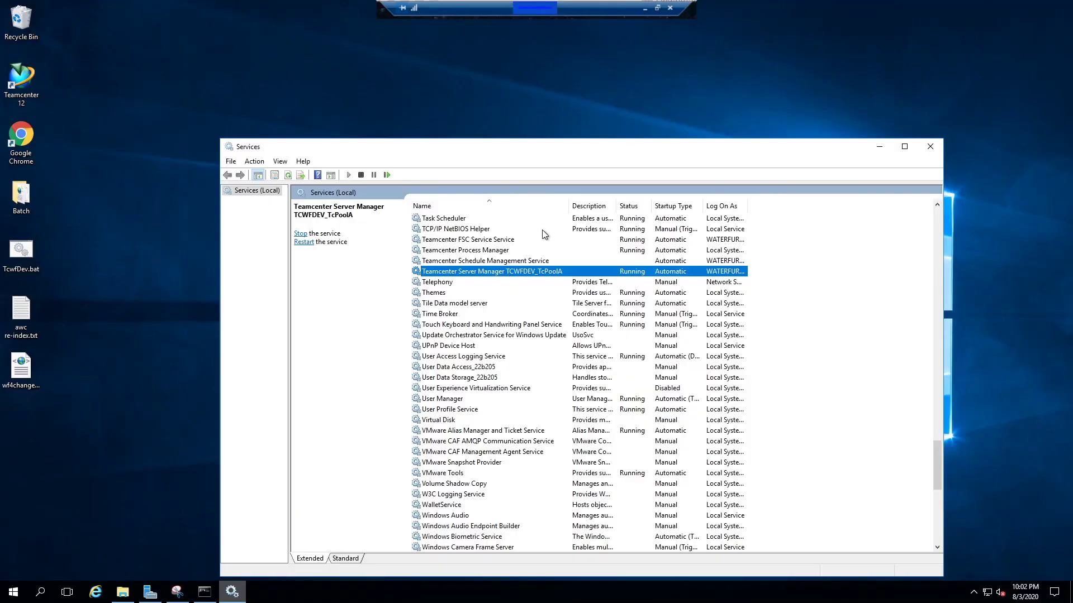
Stop the Teamcenter Process Manager service.
{"action": "left_click", "coordinate": [462, 251]}
{"action": "left_click", "coordinate": [469, 271]}
{"action": "left_click", "coordinate": [472, 252]}
{"action": "right_click", "coordinate": [472, 252]}
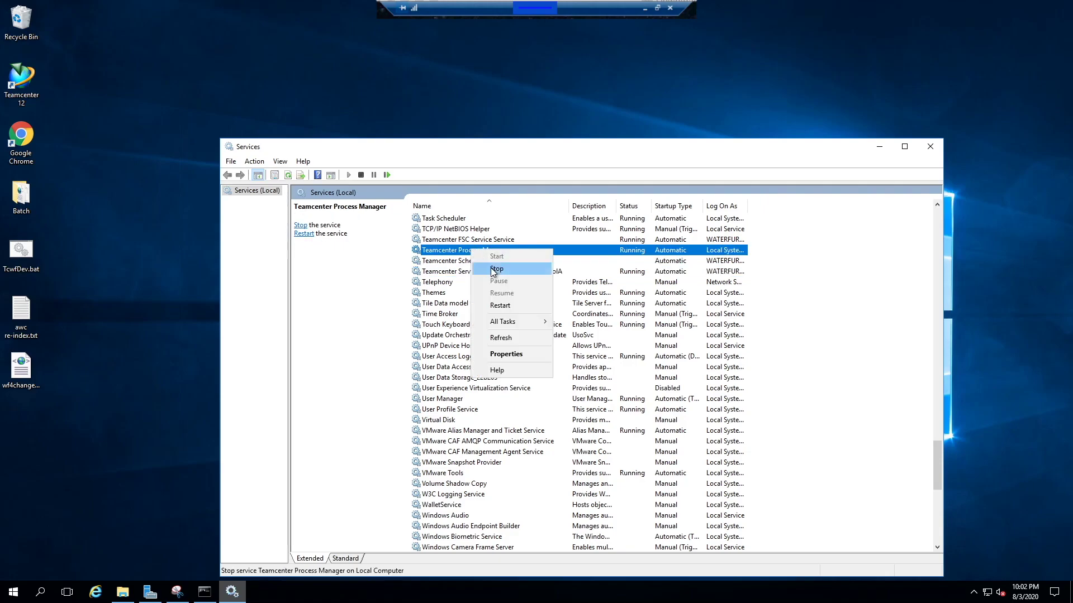
{"action": "left_click", "coordinate": [493, 269]}
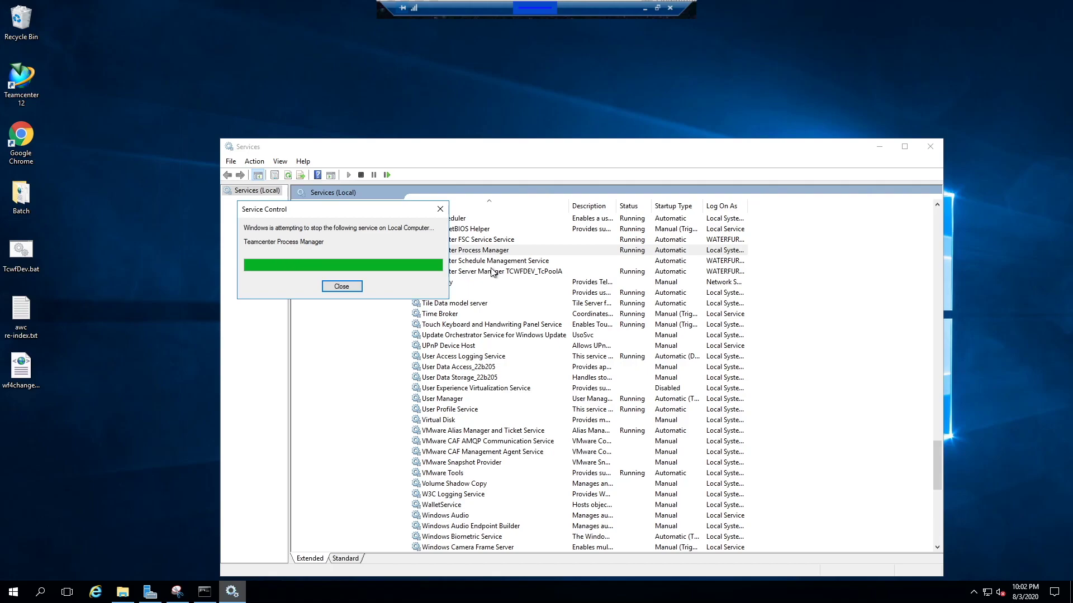
Stop the Teamcenter Server Manager TCWFDEV_TcPoolA service as well.
{"action": "left_click", "coordinate": [492, 272]}
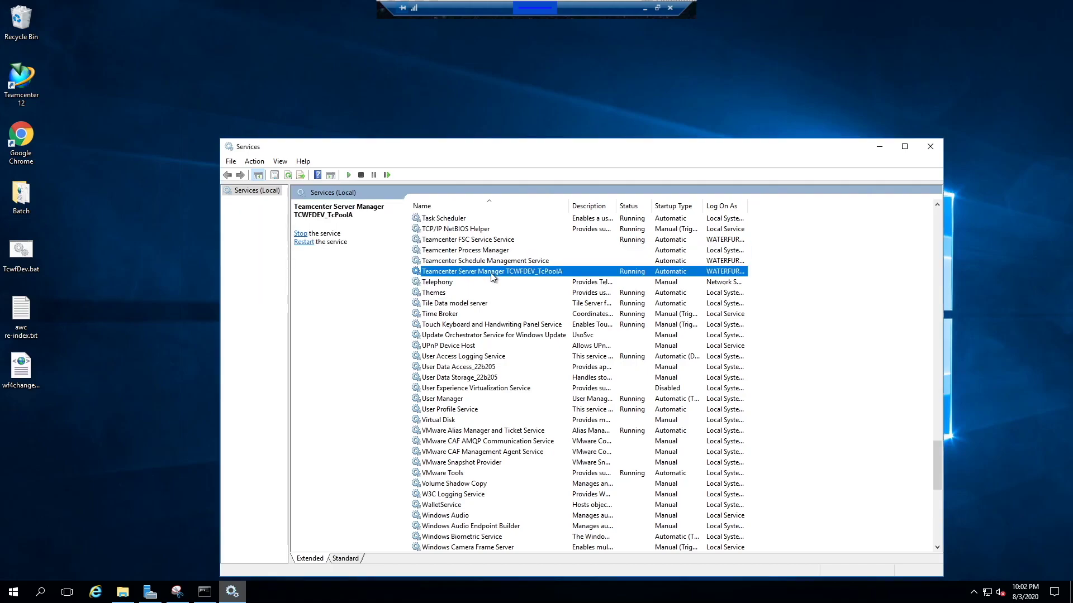
{"action": "right_click", "coordinate": [492, 273]}
{"action": "left_click", "coordinate": [505, 295]}
Delete the V12000.4.0.20200516.00 cache folder from the user's %temp% Temp folder.
{"action": "key", "text": "super+r"}
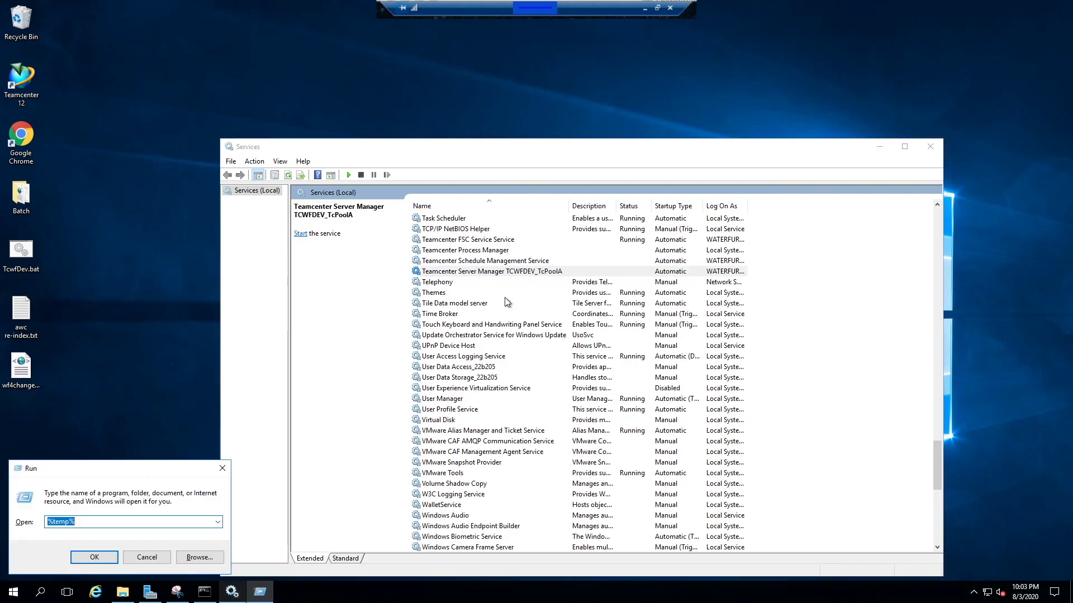
{"action": "left_click", "coordinate": [104, 555]}
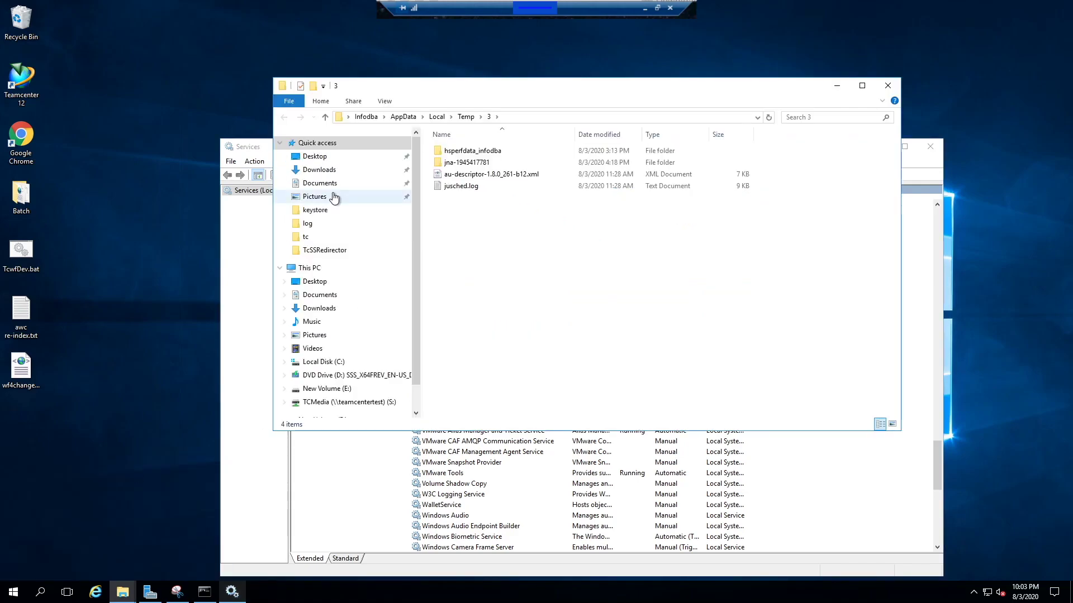
{"action": "left_click", "coordinate": [465, 116]}
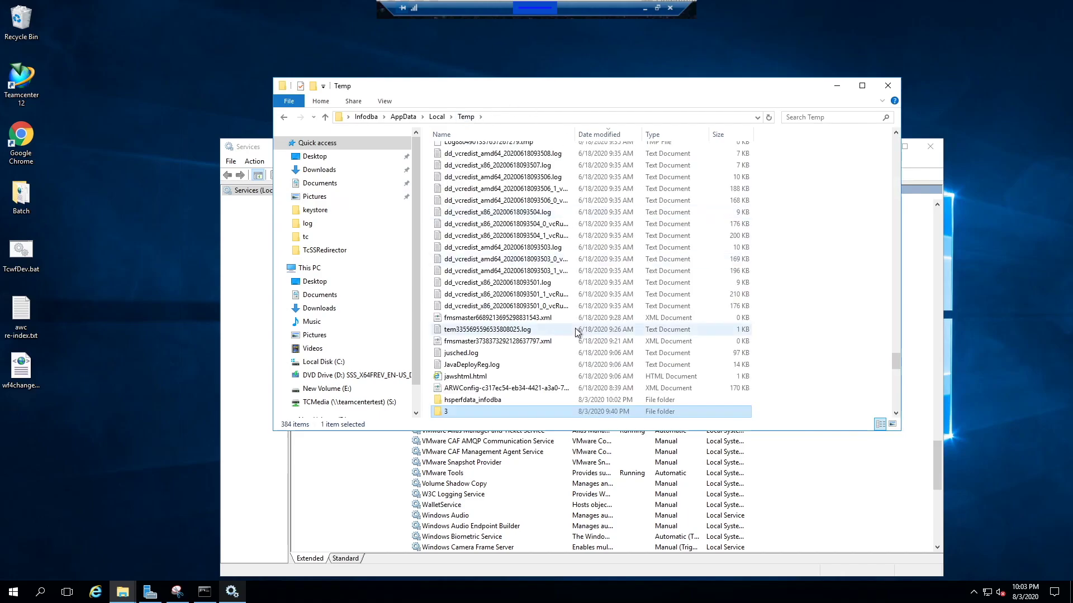
{"action": "scroll", "coordinate": [578, 332], "scroll_direction": "down", "scroll_amount": 1}
{"action": "left_click", "coordinate": [515, 271]}
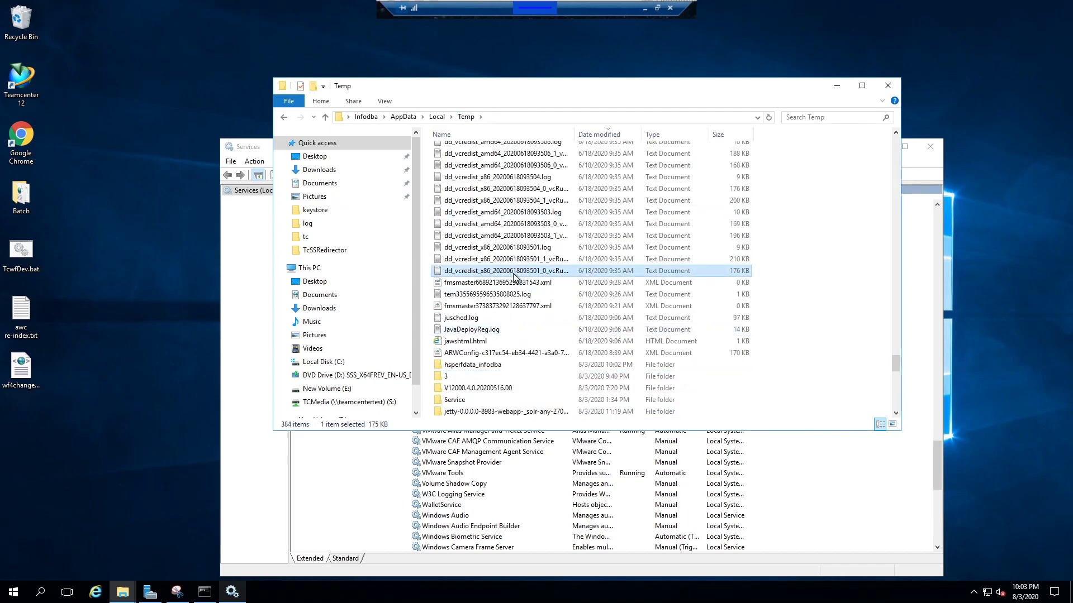
{"action": "key", "text": "v"}
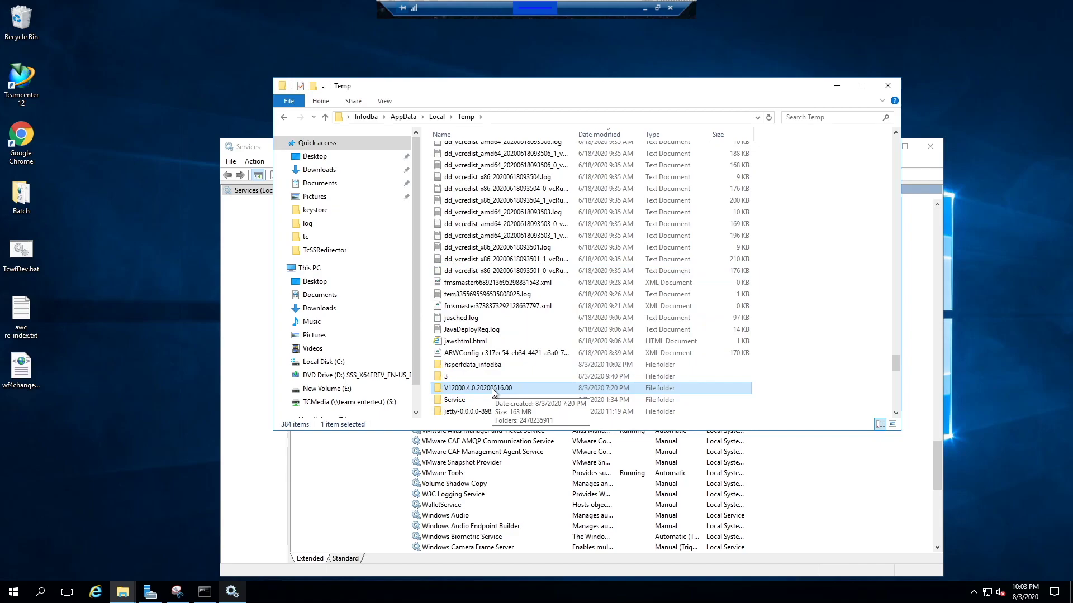
{"action": "key", "text": "Delete"}
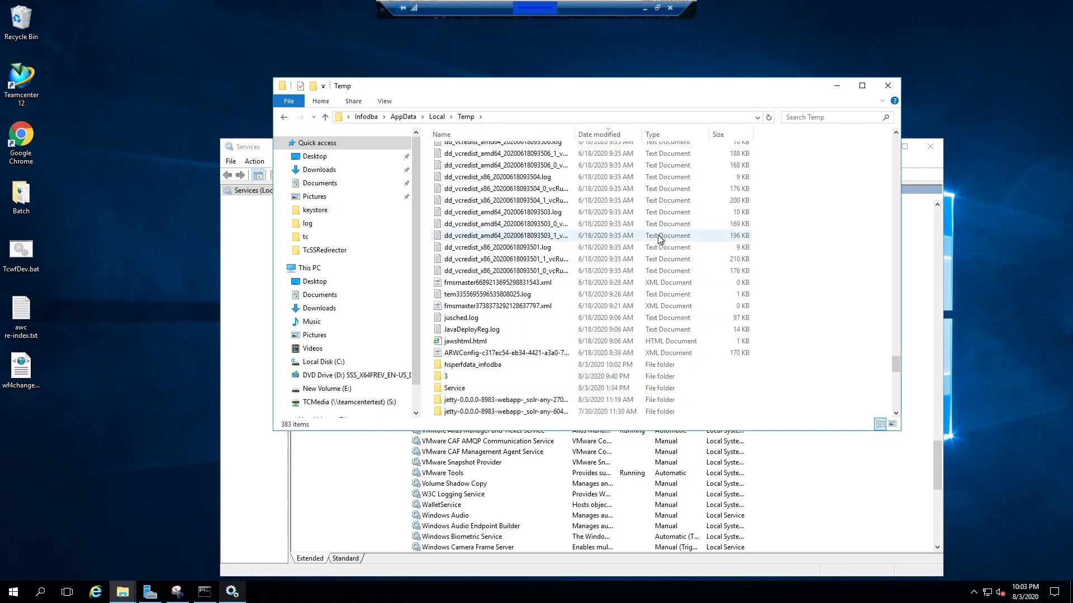
Close the Temp folder and restart the Teamcenter Process Manager service.
{"action": "left_click", "coordinate": [887, 85]}
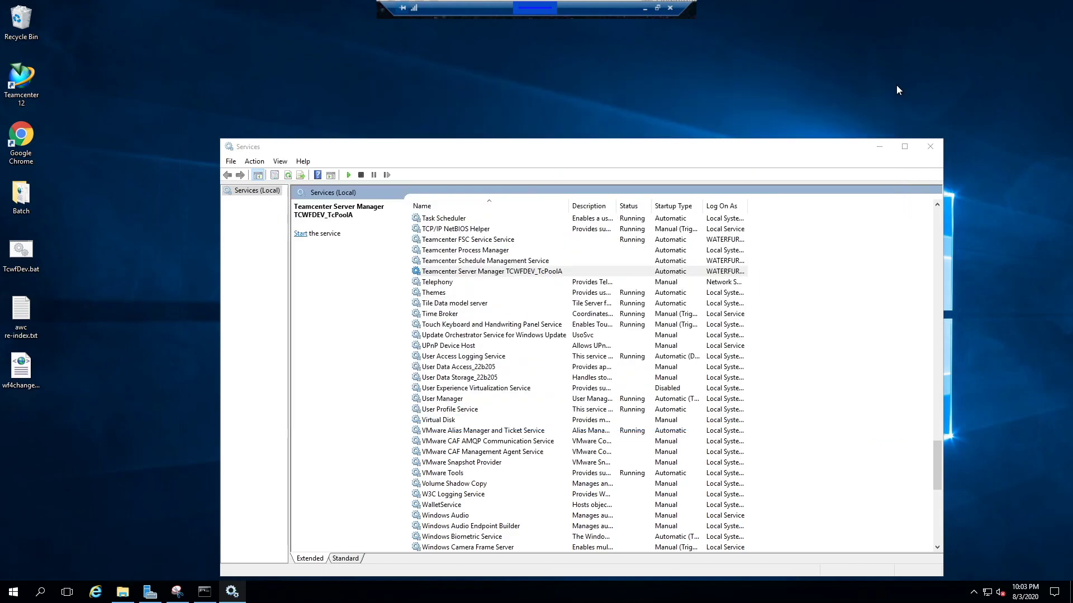
{"action": "left_click", "coordinate": [495, 251]}
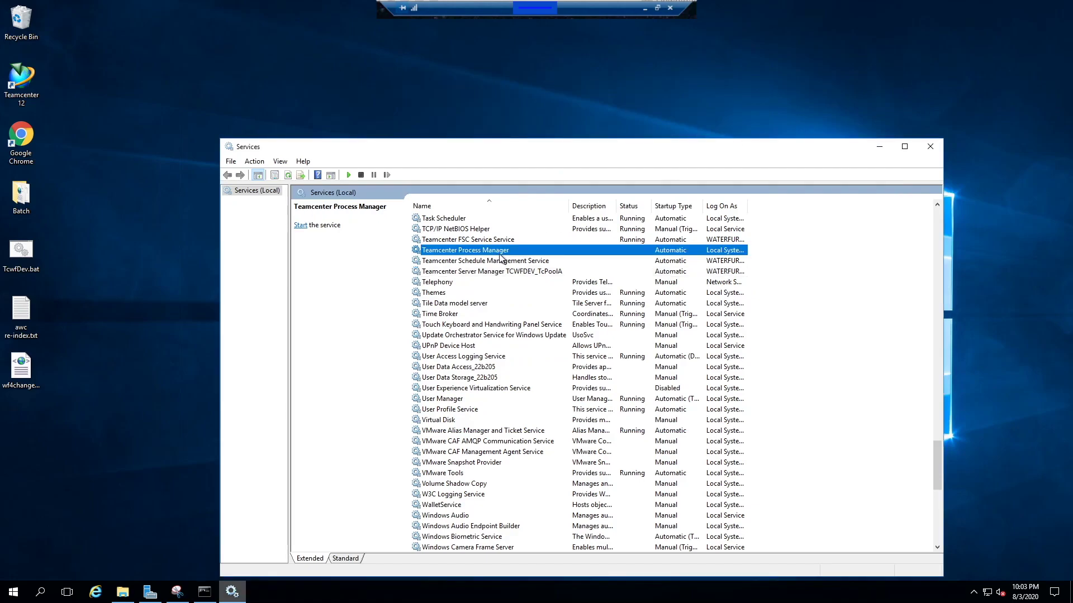
{"action": "right_click", "coordinate": [501, 257]}
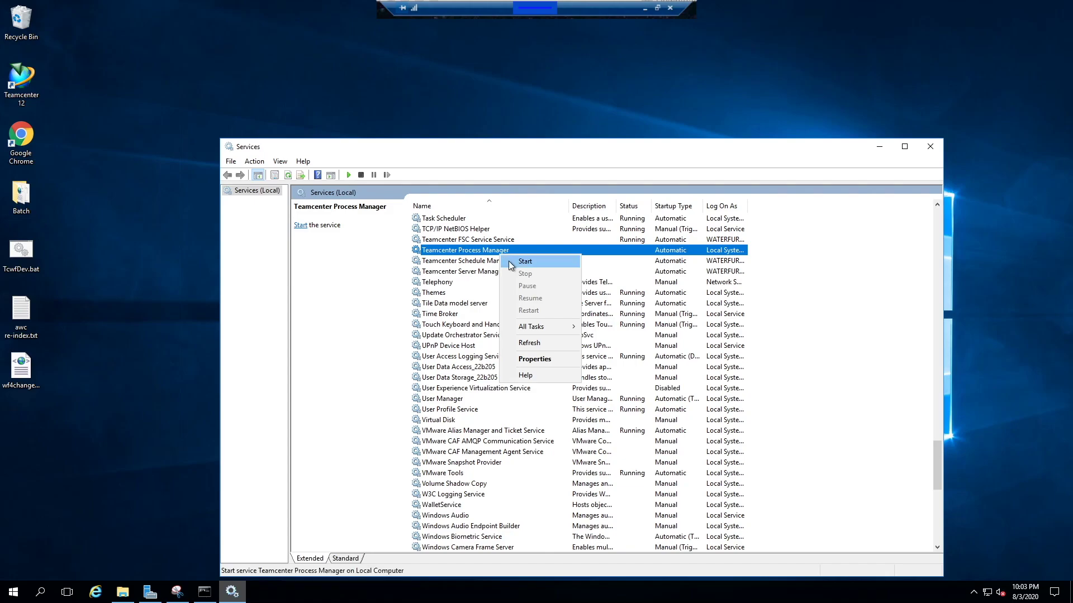
{"action": "left_click", "coordinate": [510, 263]}
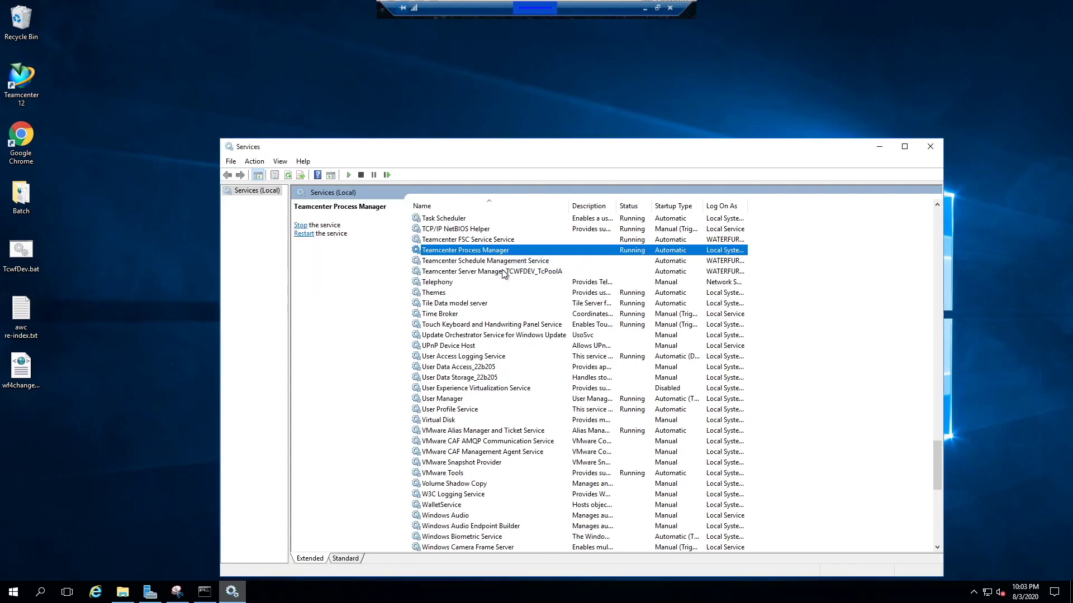
Restart the Teamcenter Server Manager TCWFDEV_TcPoolA service.
{"action": "left_click", "coordinate": [502, 271]}
{"action": "right_click", "coordinate": [502, 271]}
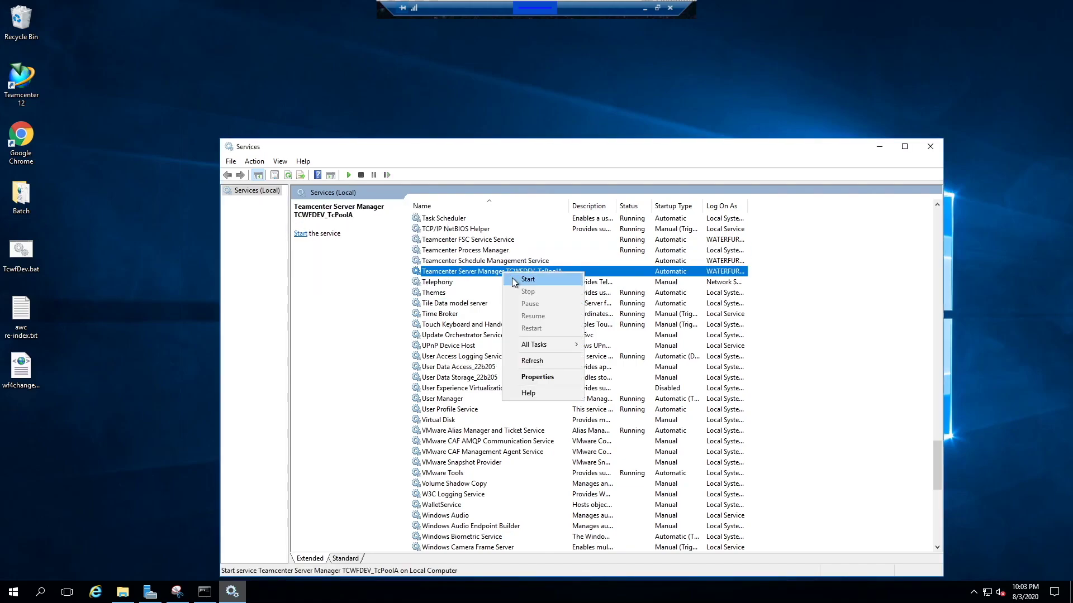
{"action": "left_click", "coordinate": [512, 278]}
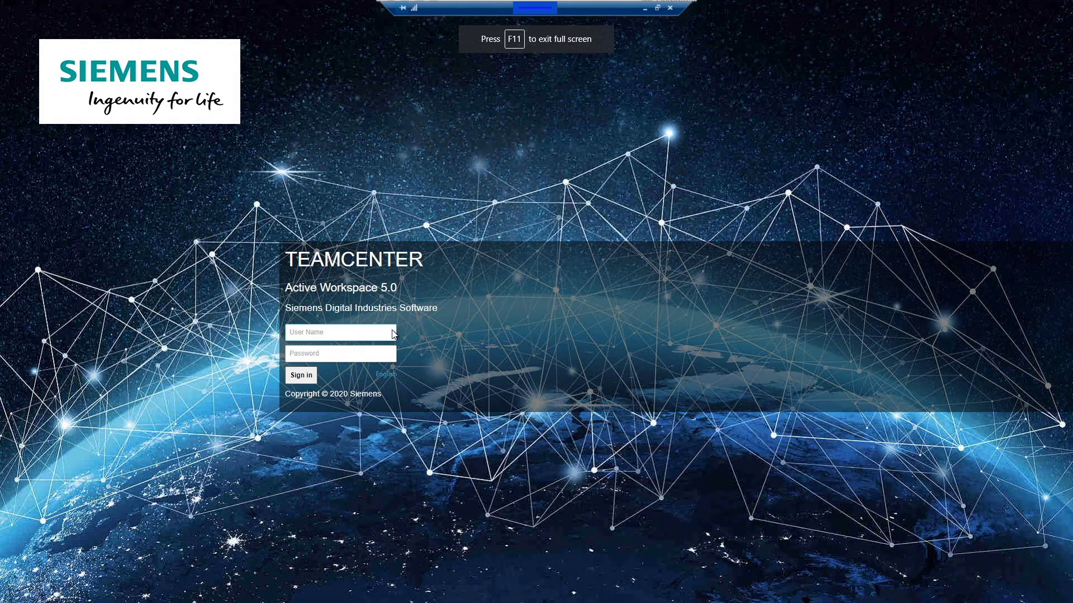
With DevTools open, sign in using the user name and password, then dismiss the save-password prompt.
{"action": "key", "text": "F12"}
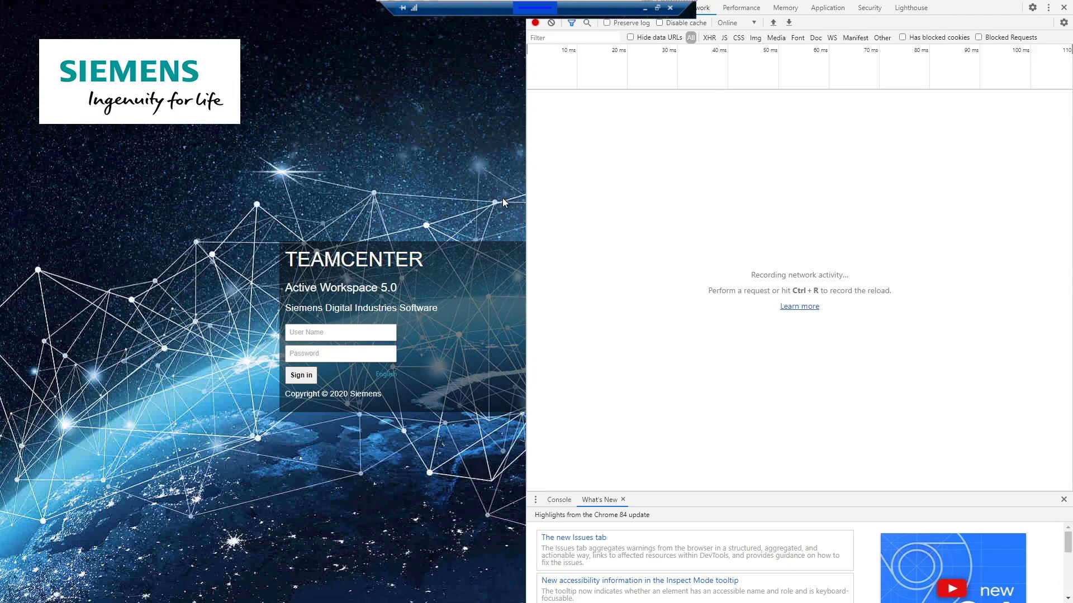
{"action": "left_click", "coordinate": [328, 334]}
{"action": "type", "text": "rafa"}
{"action": "key", "text": "Tab"}
{"action": "type", "text": "•"}
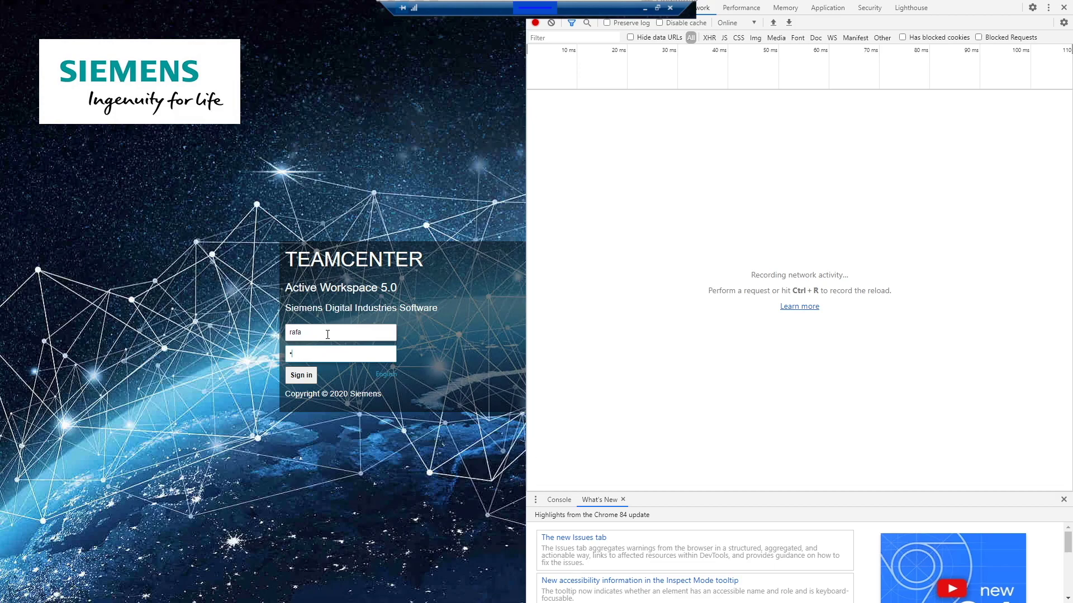
{"action": "type", "text": "•••"}
{"action": "left_click", "coordinate": [306, 377]}
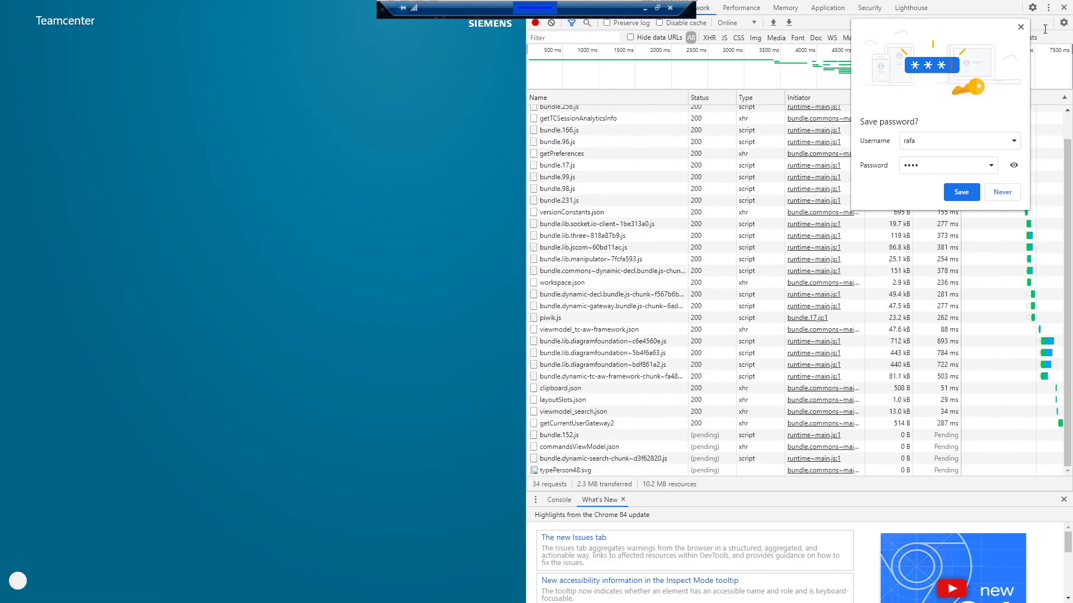
{"action": "left_click", "coordinate": [1020, 27]}
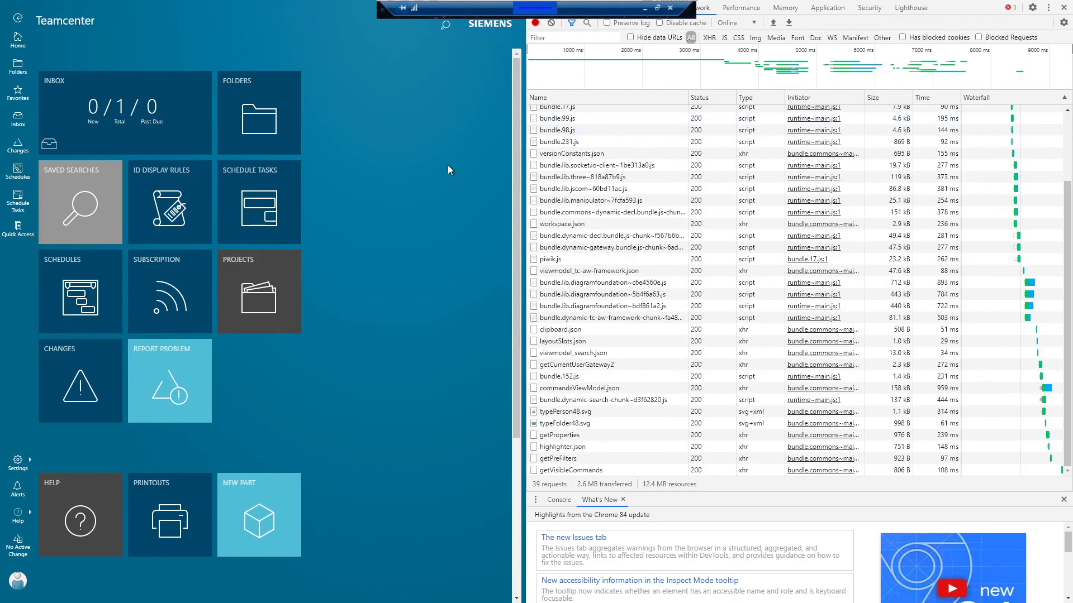